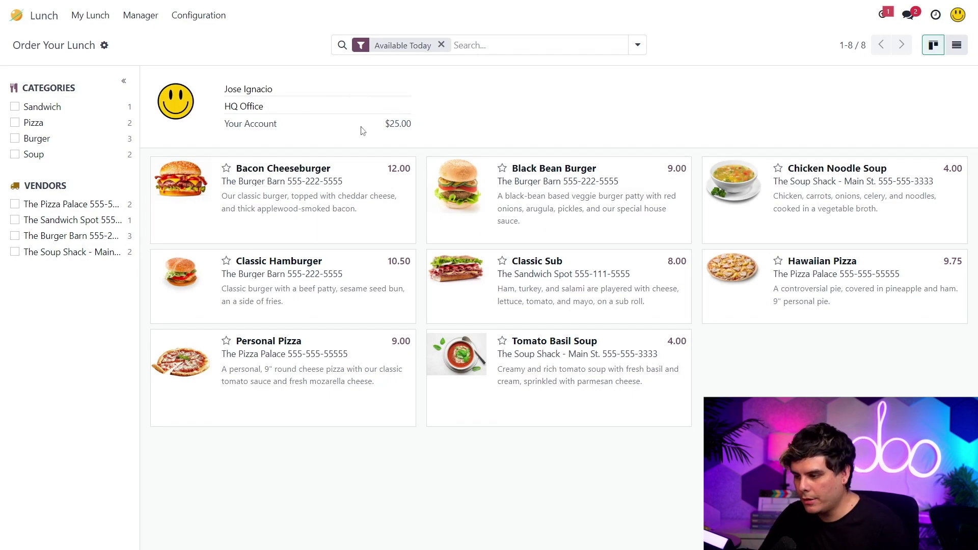
Keep HQ Office as the delivery office and open the $4.00 Tomato Basil Soup's order options.
left_click(266, 109)
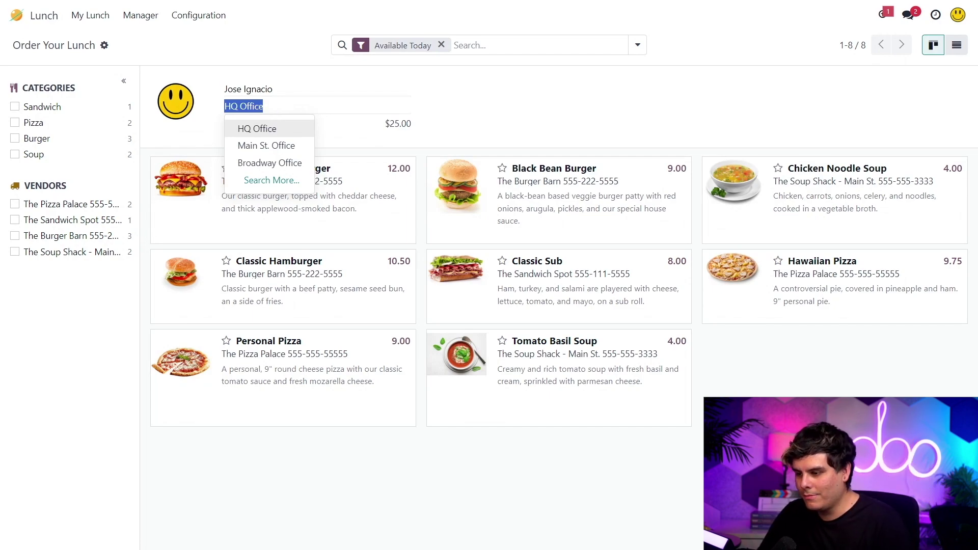
left_click(463, 118)
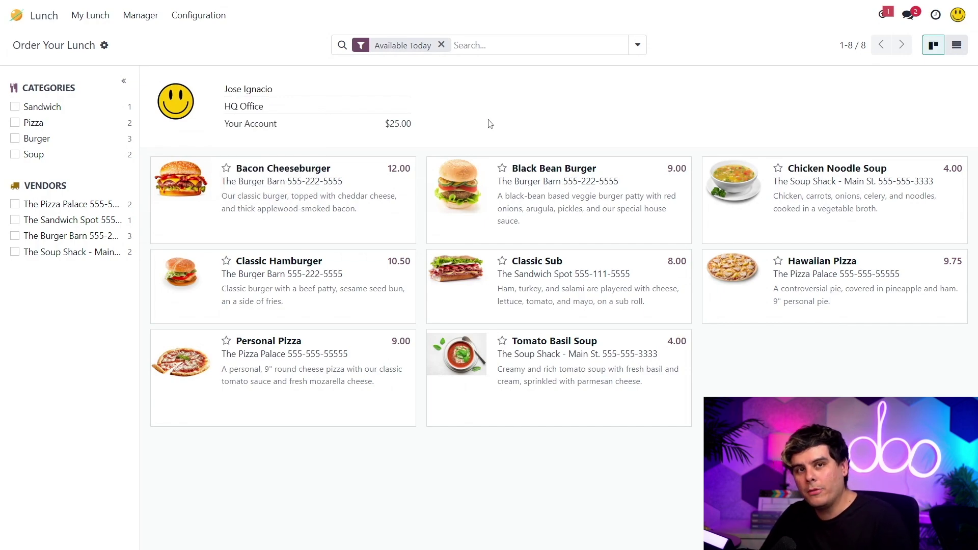
left_click(571, 375)
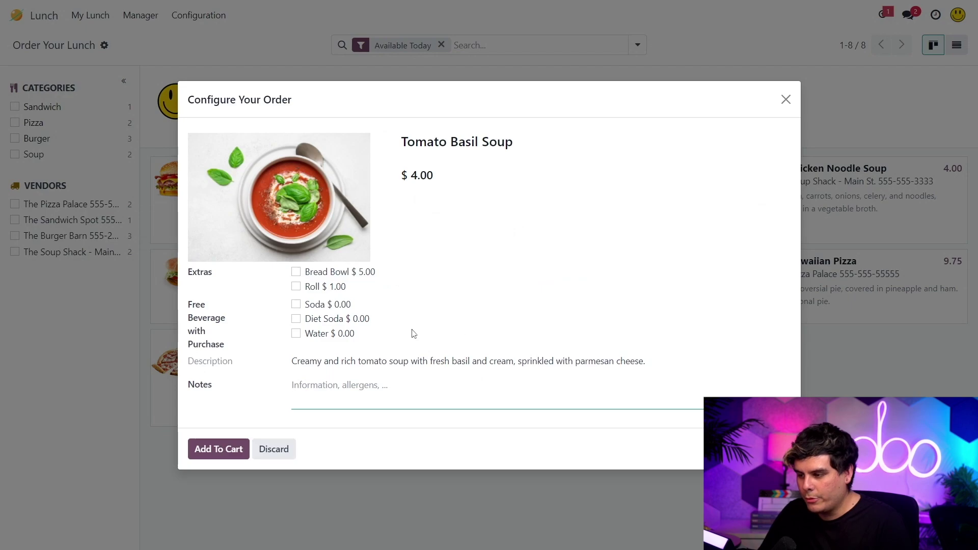
Add a Tomato Basil Soup with a Roll extra and free Water to the cart for $5.00.
left_click(296, 288)
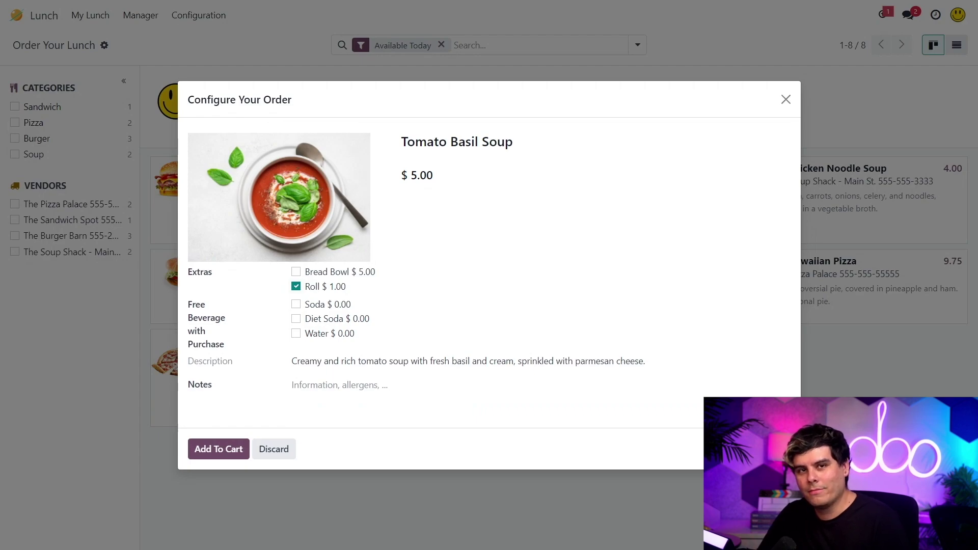
left_click_drag(258, 317, 196, 305)
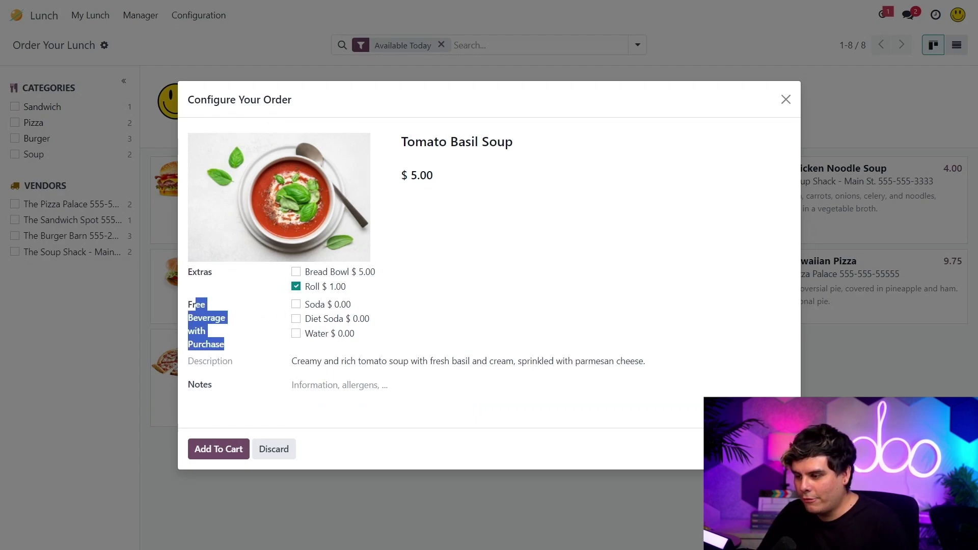
left_click(272, 311)
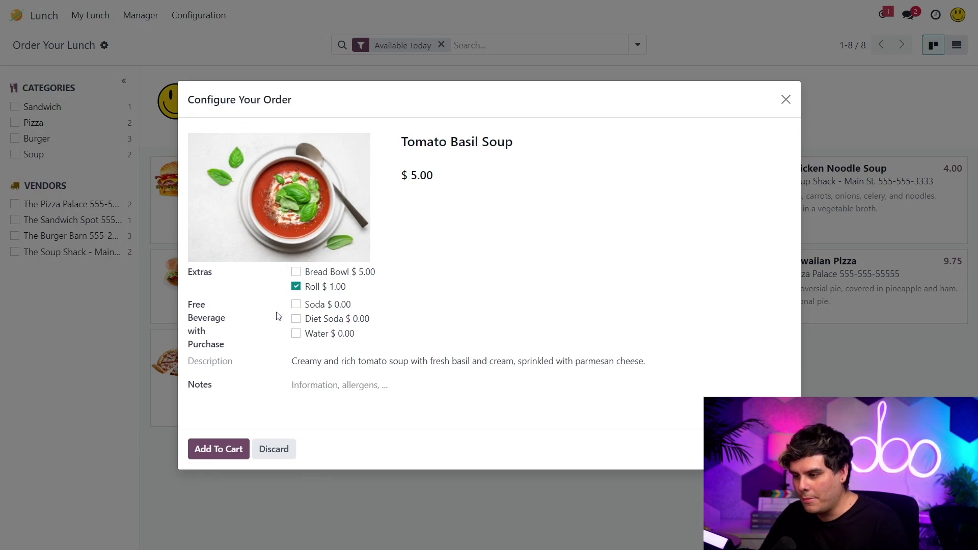
left_click(296, 333)
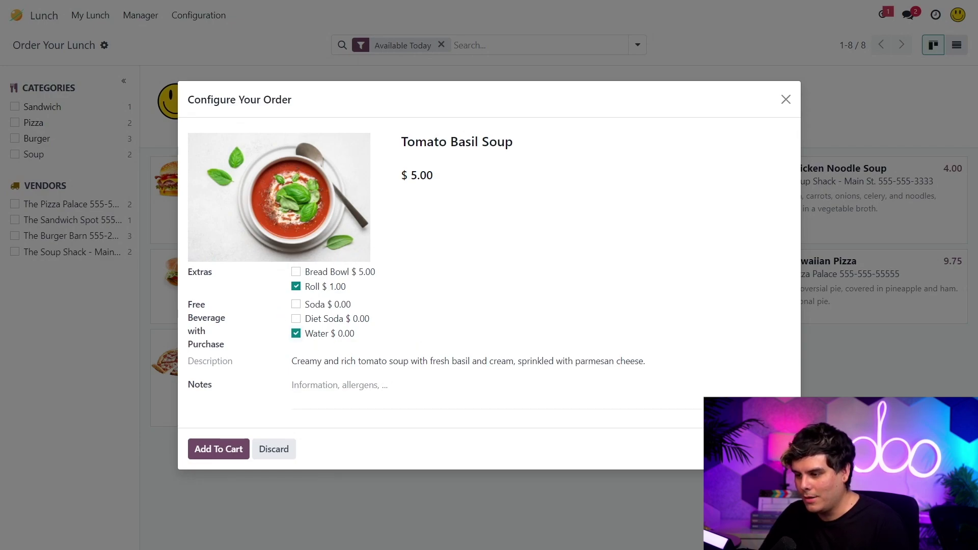
left_click(220, 450)
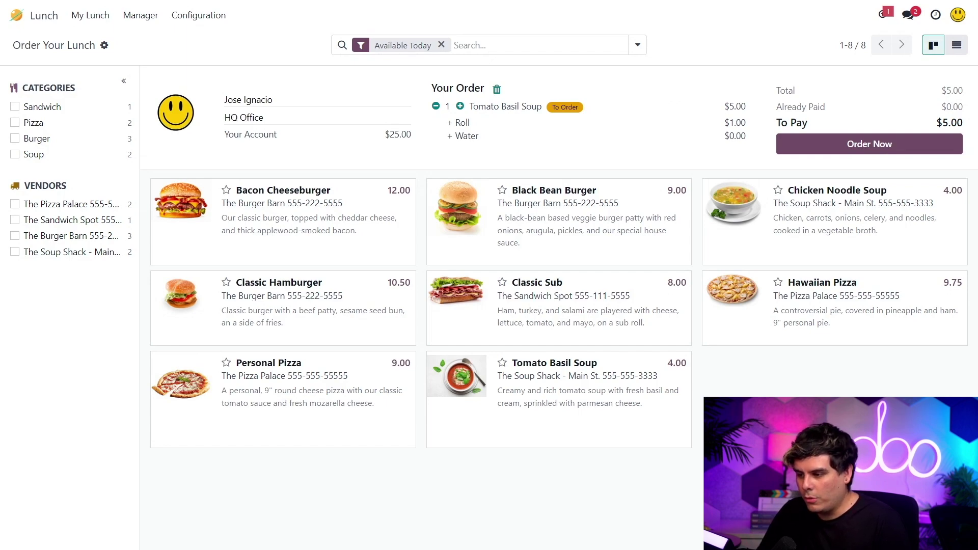
Order the soup, paying $5.00 and leaving a $20.00 account balance.
left_click(822, 148)
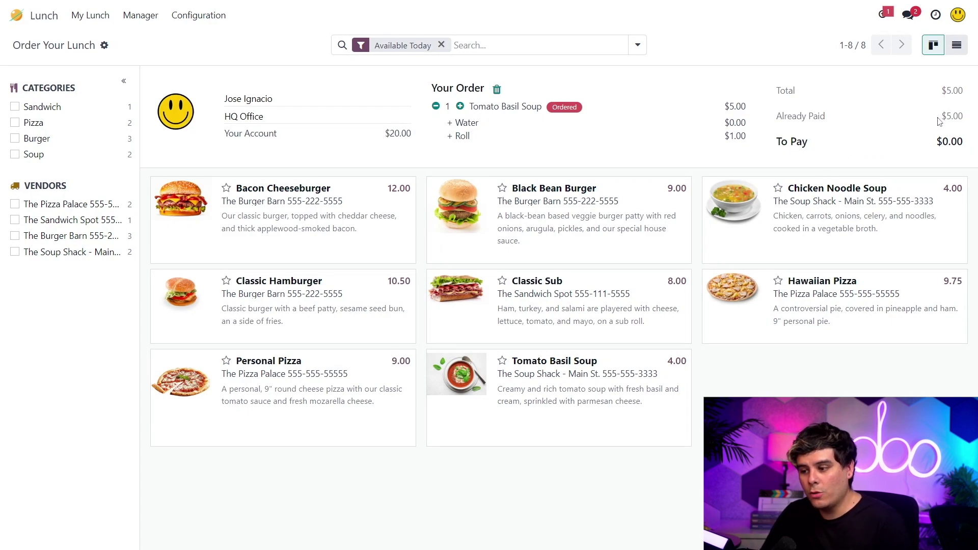
left_click_drag(385, 134, 414, 143)
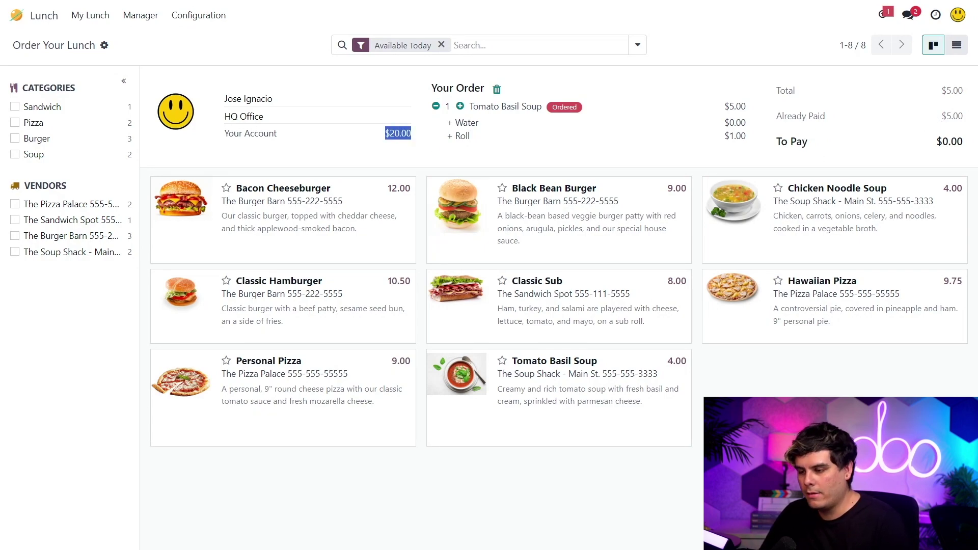
left_click(415, 144)
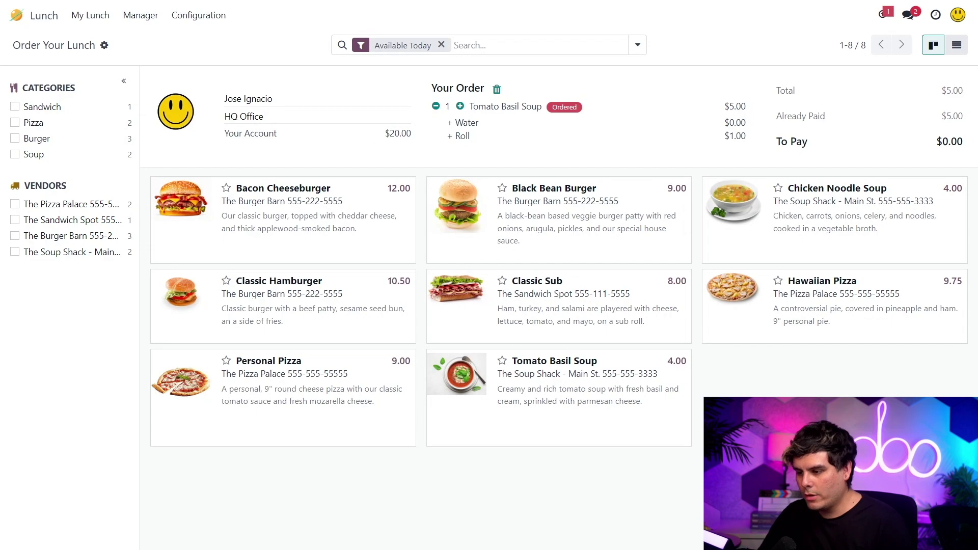
left_click(590, 320)
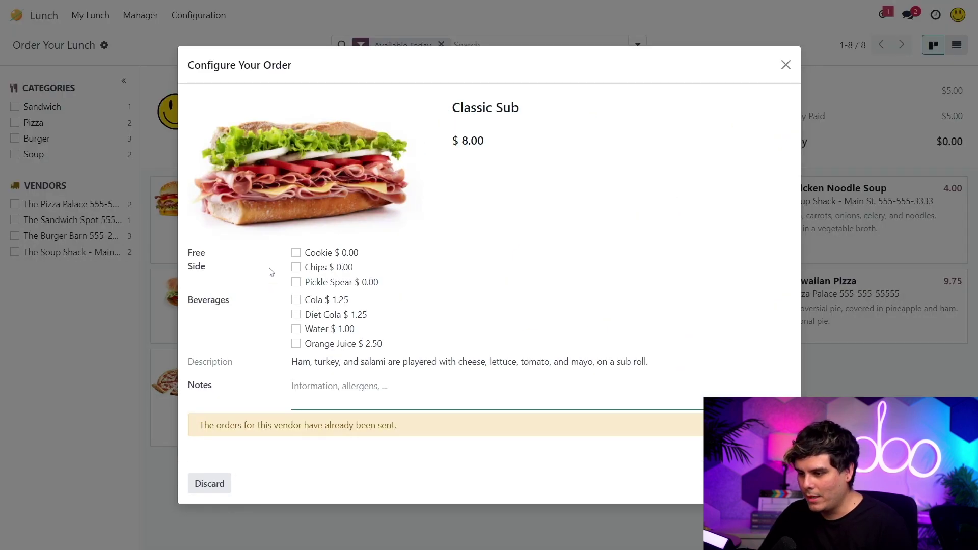
triple_click(284, 436)
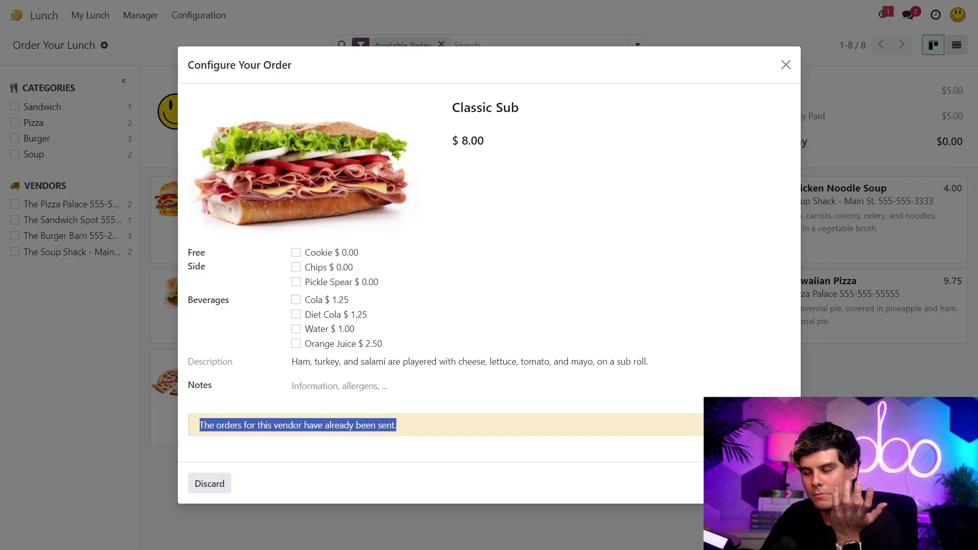
left_click(280, 459)
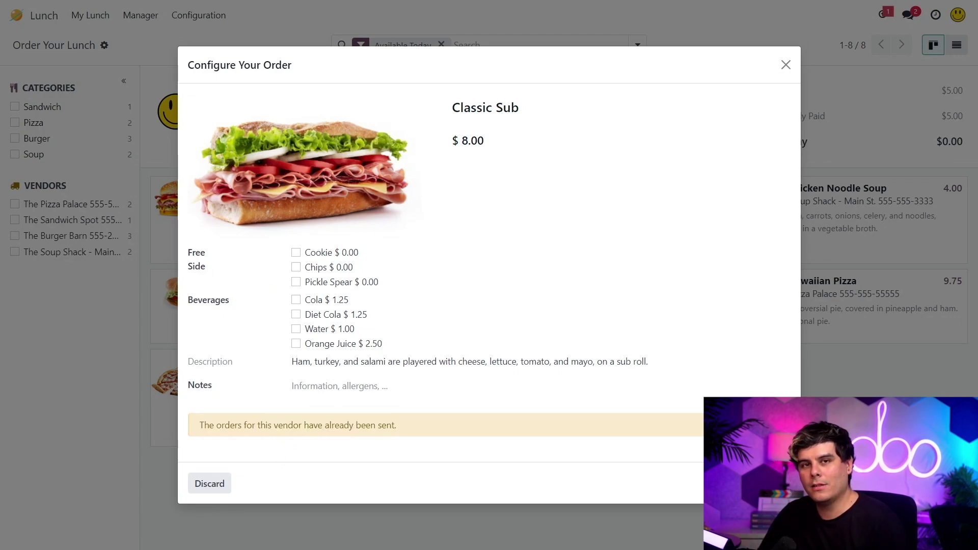
left_click(210, 483)
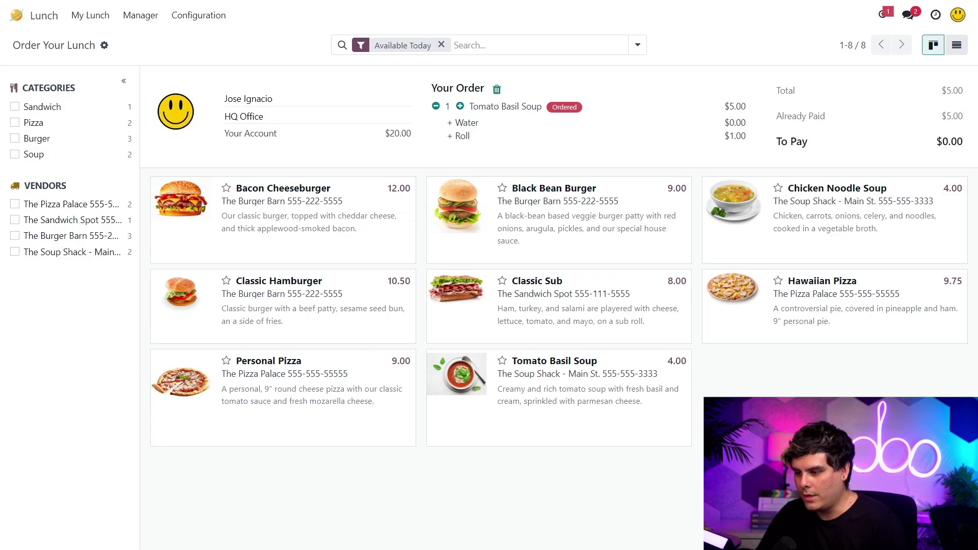
Filter to the Pizza category and pick a Hawaiian Pizza with Extra Cheese and Onions.
left_click(14, 124)
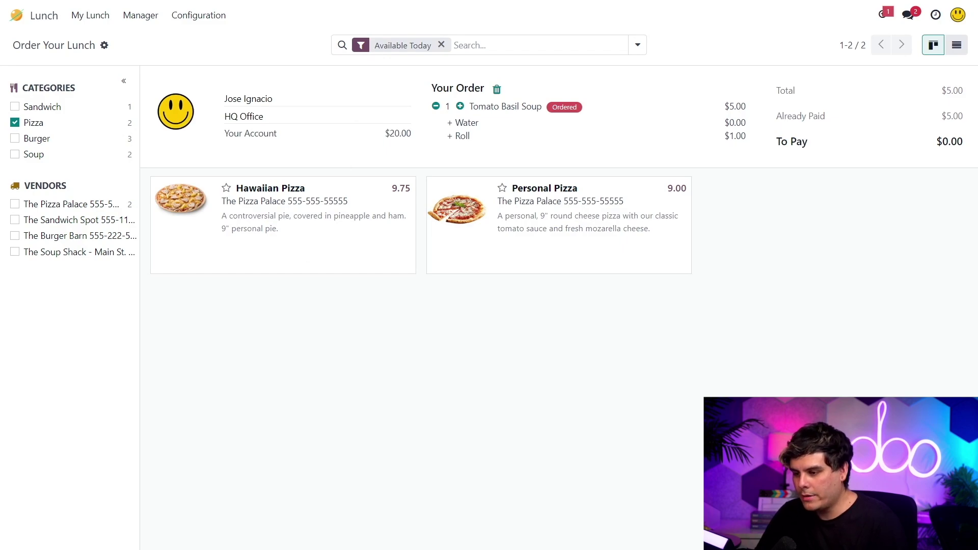
left_click(308, 254)
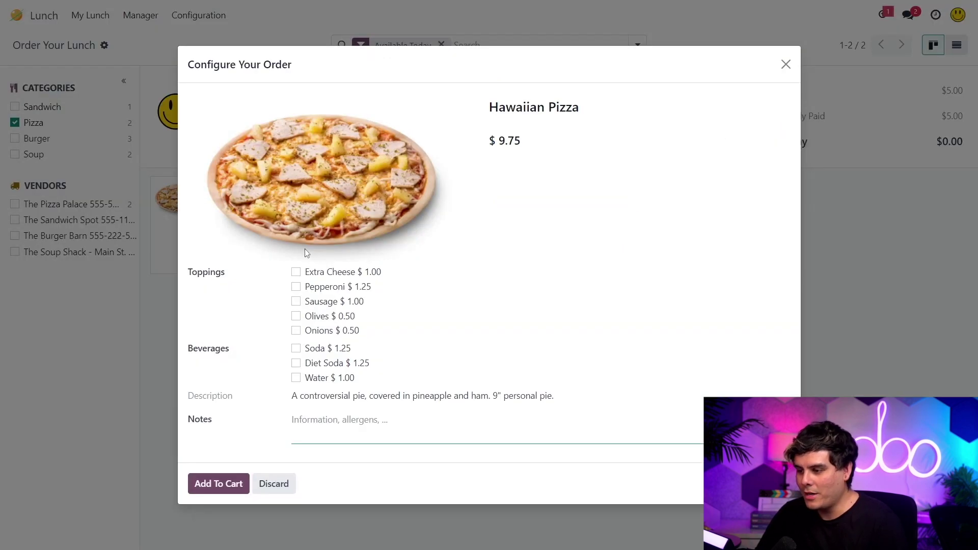
left_click(296, 272)
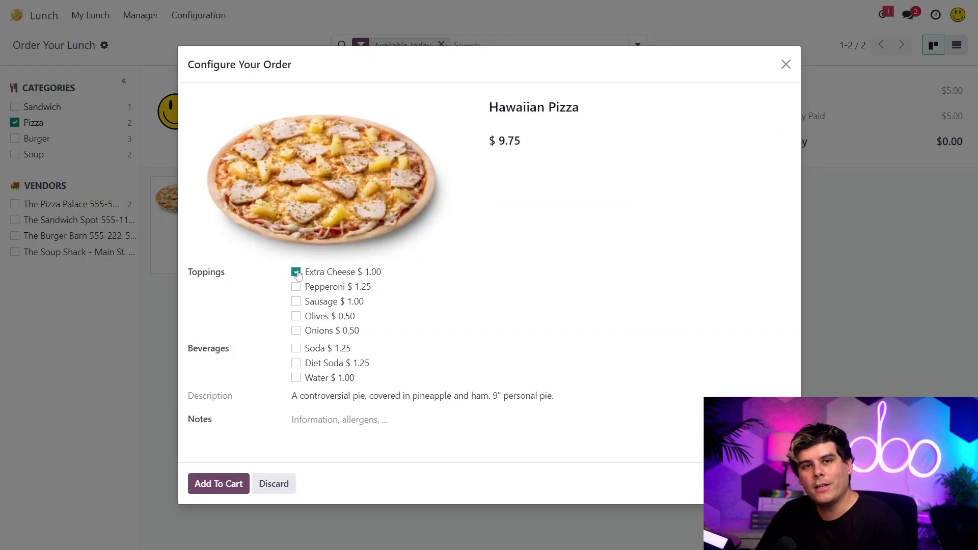
left_click(296, 331)
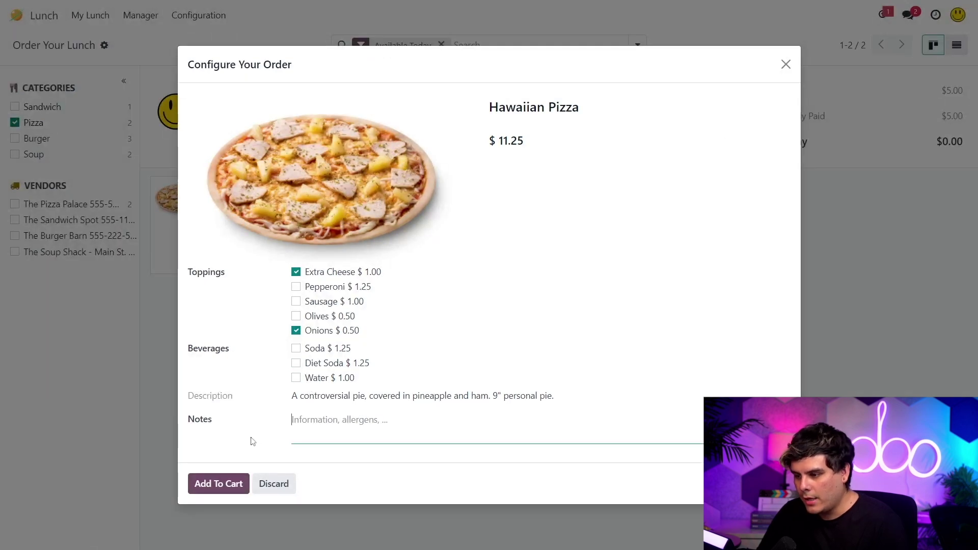
Add the note 'cook it crispy pls????????', put the pizza in the cart, and clear the Pizza filter.
type("cook it crispy pls???")
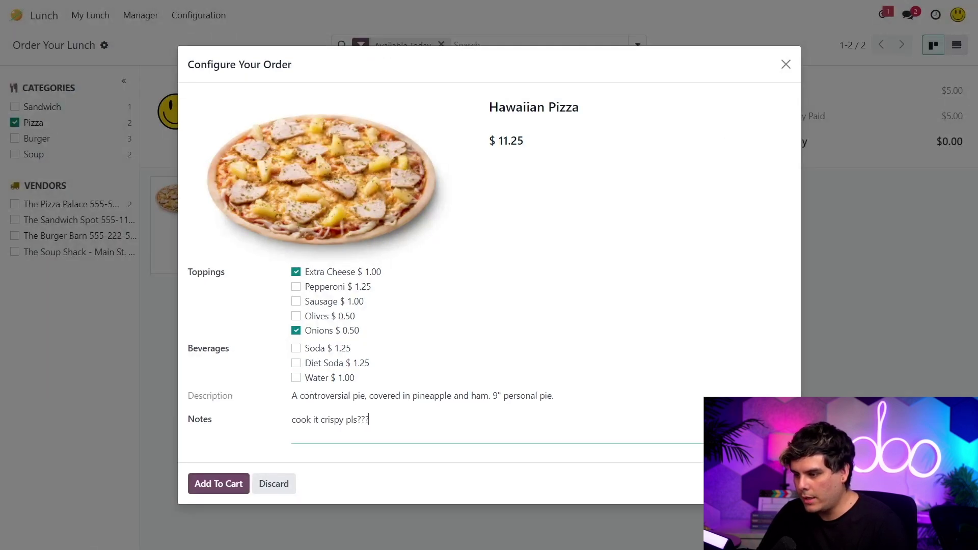
type("?????")
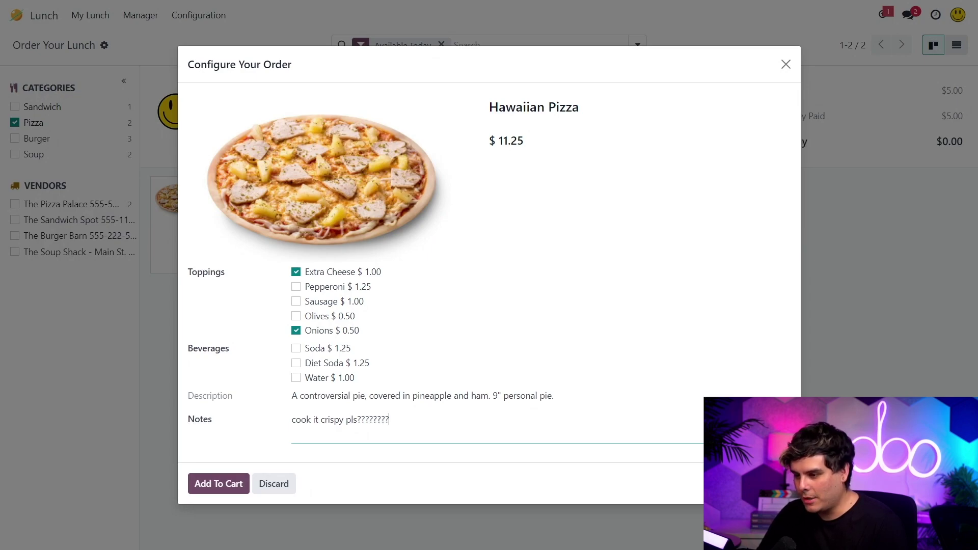
left_click(219, 490)
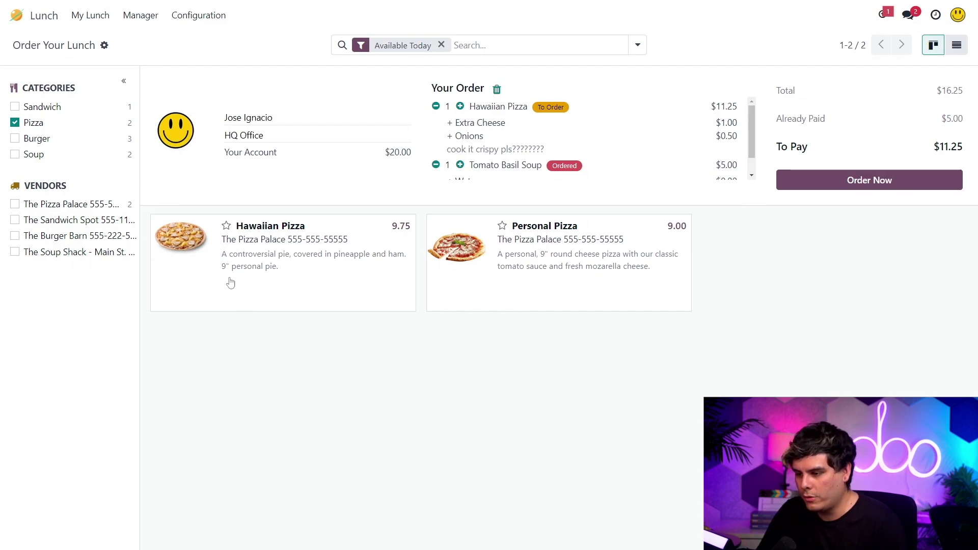
left_click(14, 124)
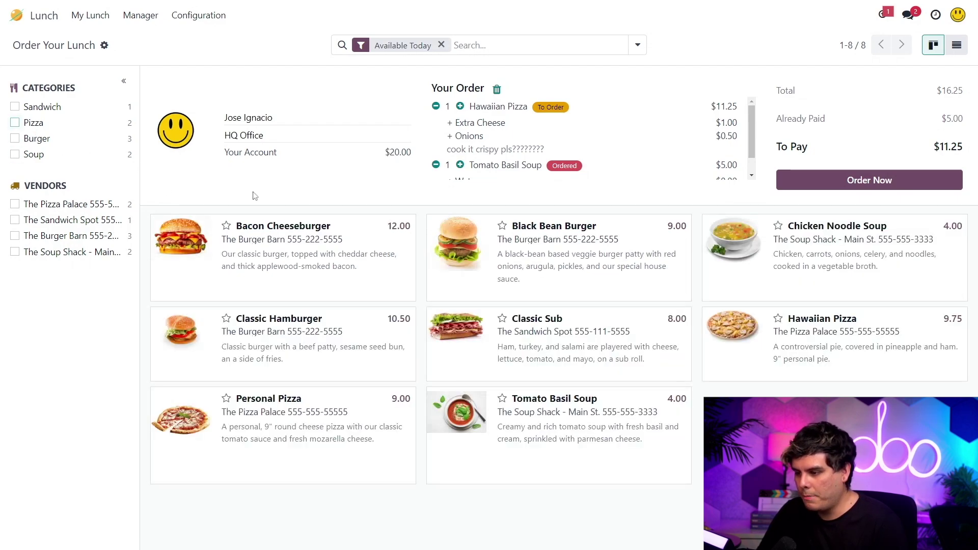
Add a Bacon Cheeseburger with the $1.50 Bacon topping to the cart.
left_click(307, 276)
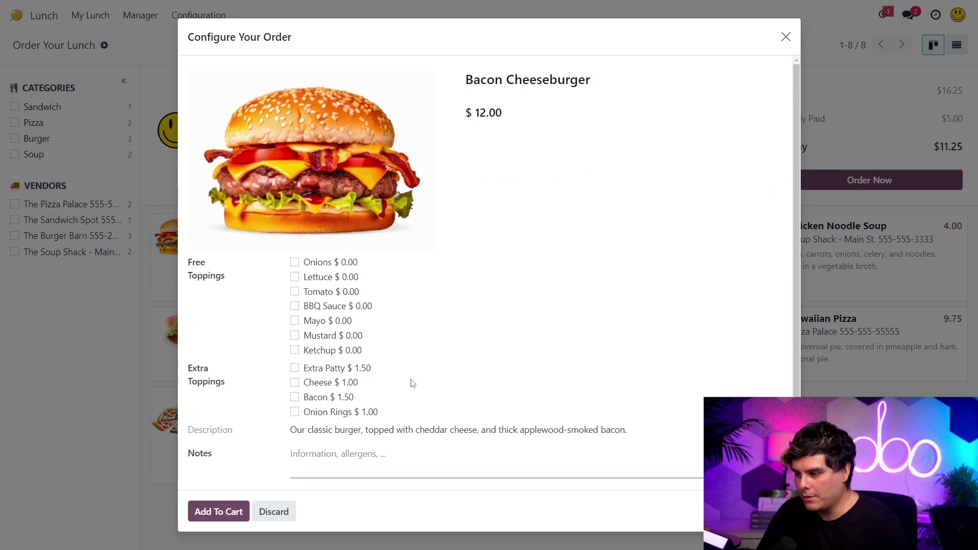
left_click(330, 399)
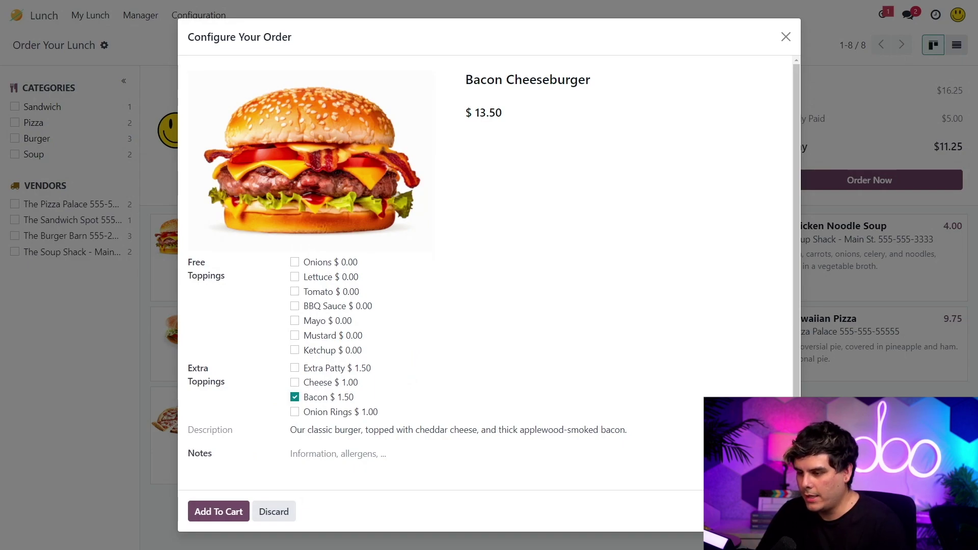
left_click(234, 512)
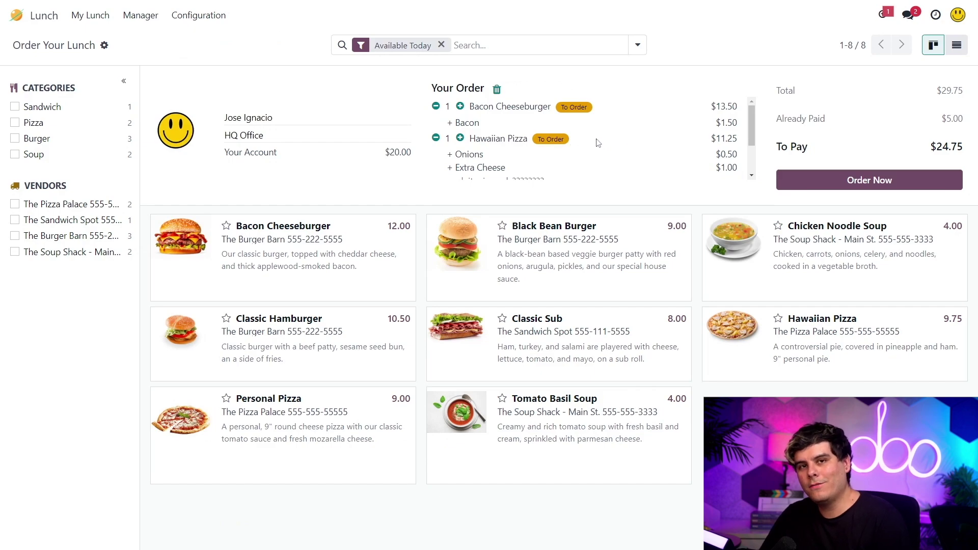
Review the order amounts: $29.75 total, $5.00 already paid, $24.75 to pay.
left_click_drag(937, 90, 958, 90)
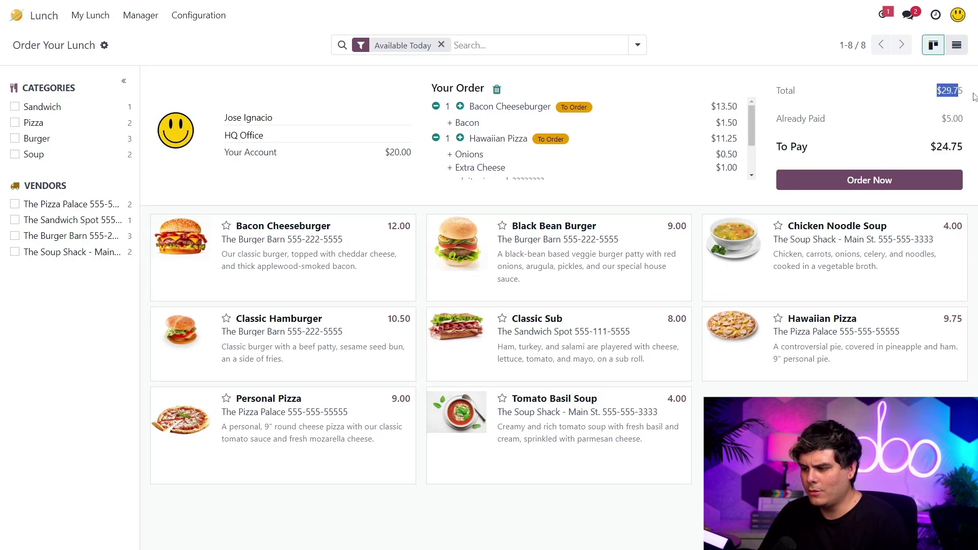
left_click(975, 95)
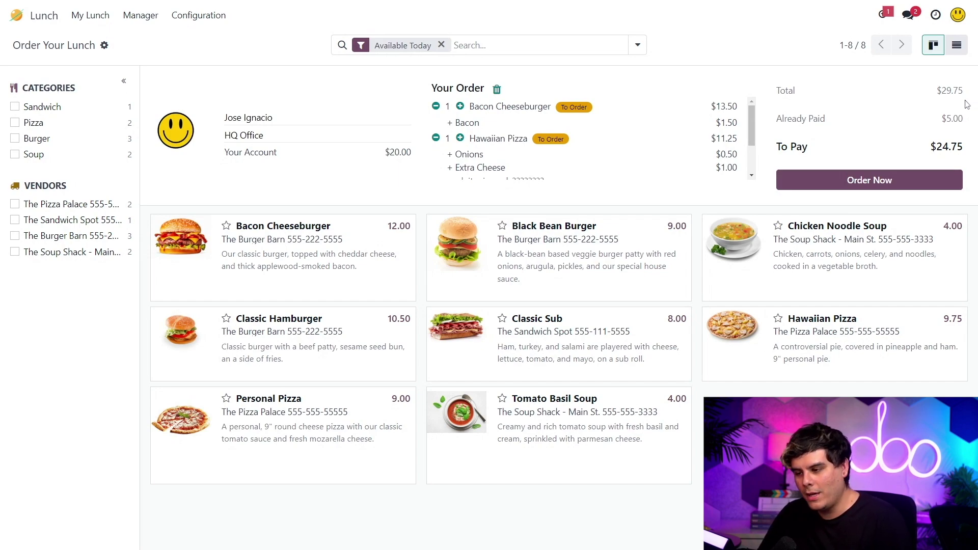
left_click_drag(968, 123, 921, 125)
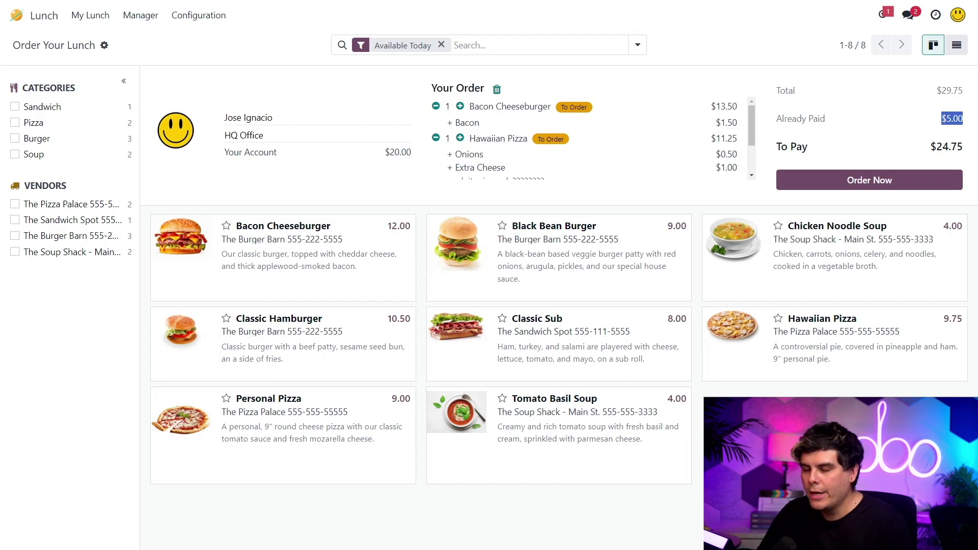
left_click_drag(931, 146, 969, 139)
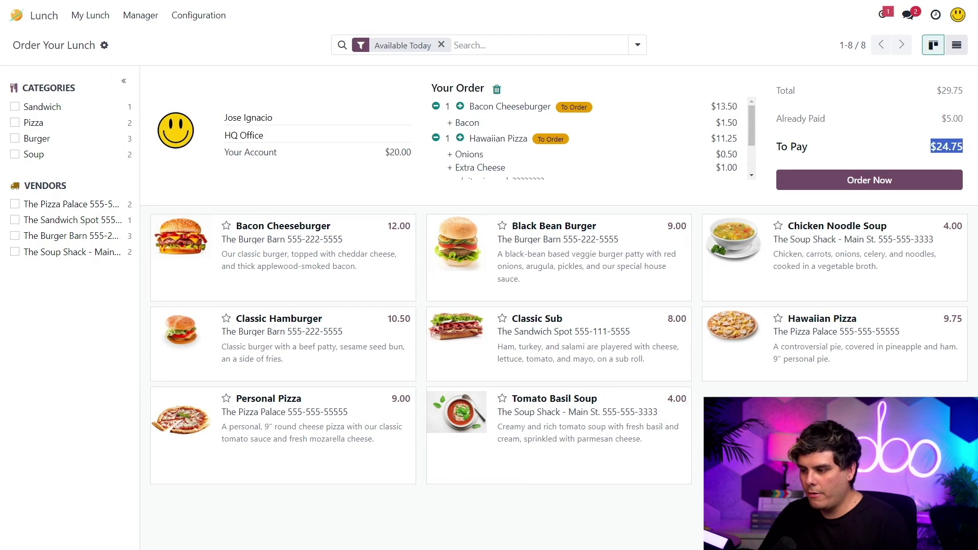
Place the burger and pizza order, leaving the account balance at $-4.75.
left_click(857, 182)
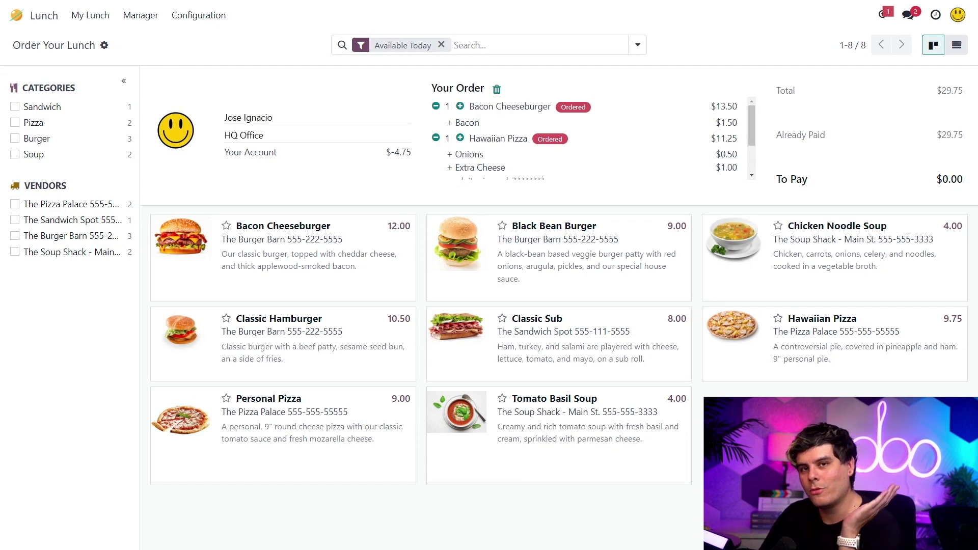
left_click_drag(414, 154, 387, 153)
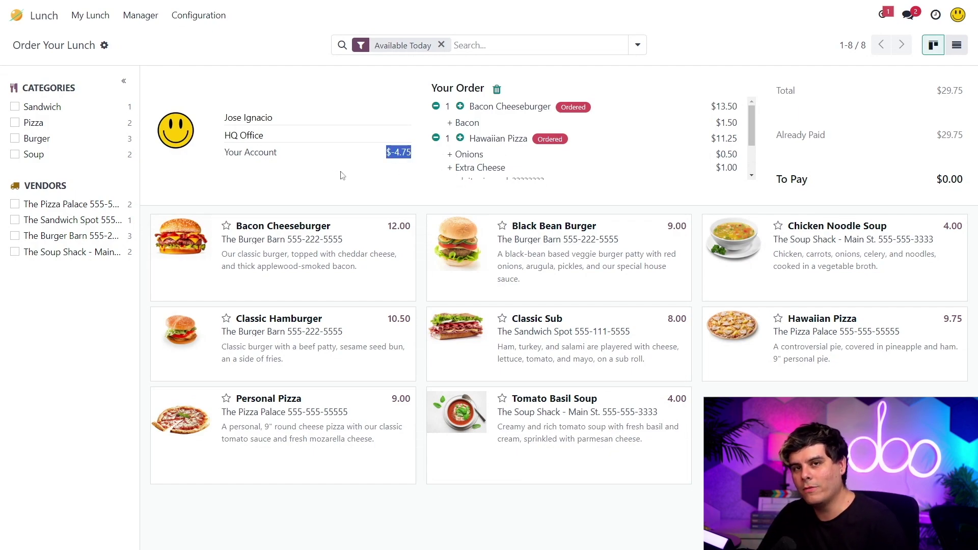
left_click(381, 156)
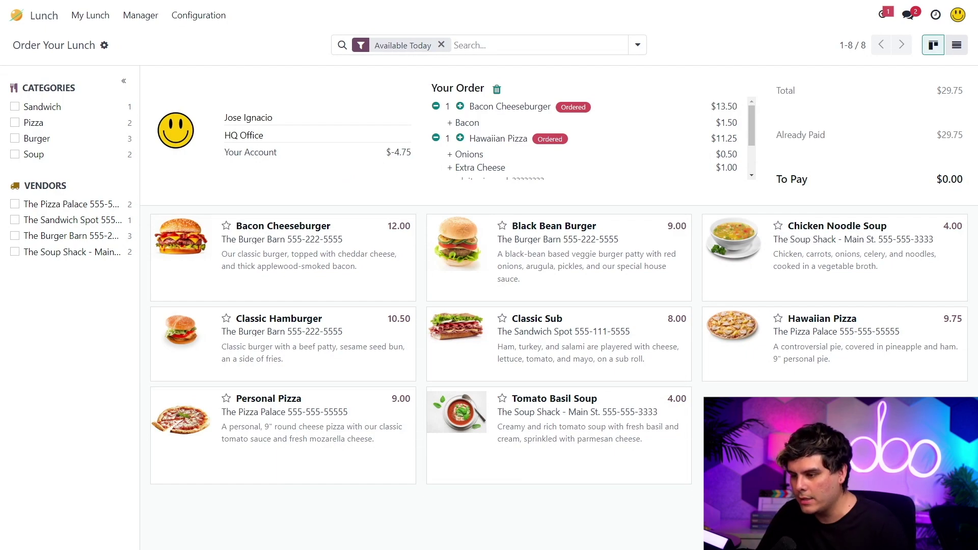
Wait until the cheeseburger and pizza lines show Sent and the balance reads $25.00.
left_click_drag(387, 157, 423, 161)
left_click(418, 159)
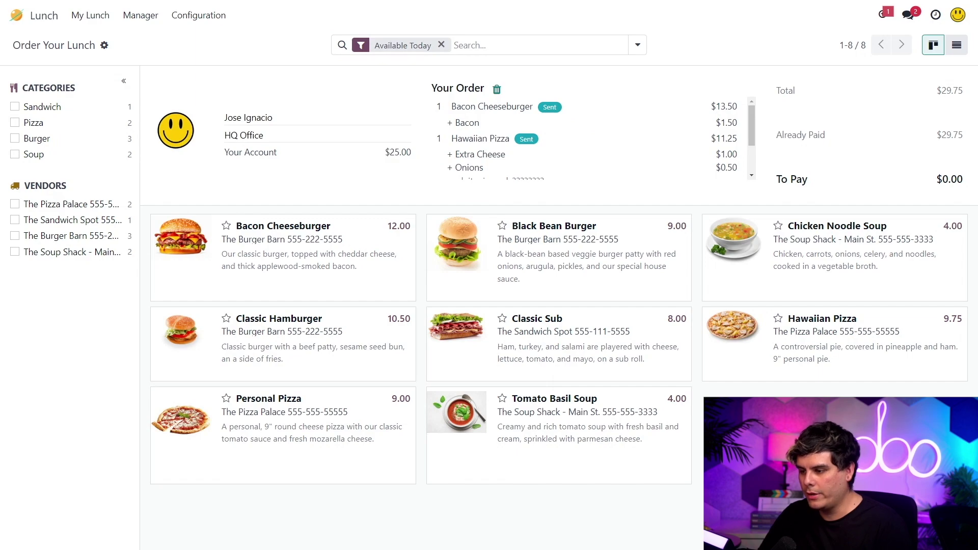
Open My Lunch > My Order History to see past orders grouped by date.
left_click(97, 16)
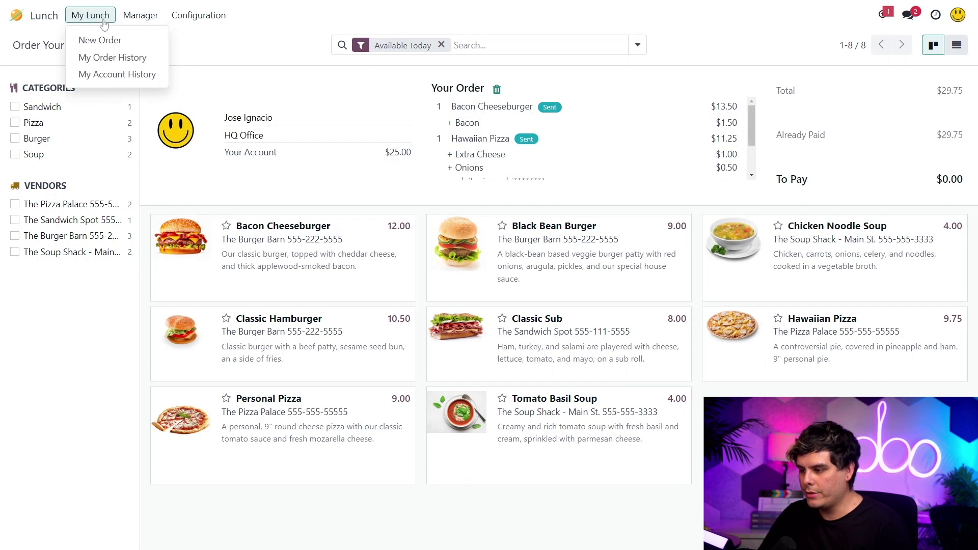
left_click(113, 57)
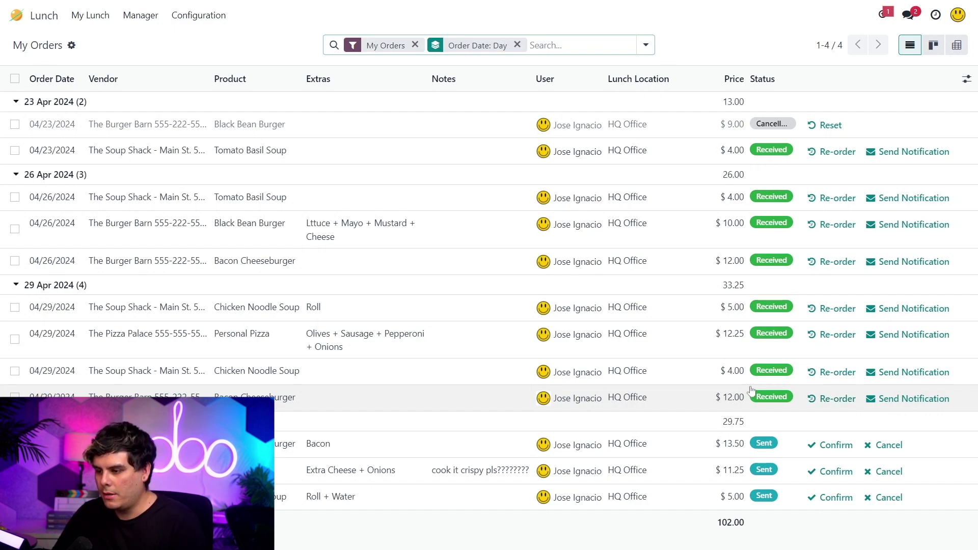
left_click(90, 15)
Open My Account History to review transactions from 04/01/2024 to 04/29/2024 netting $25.00.
left_click(112, 75)
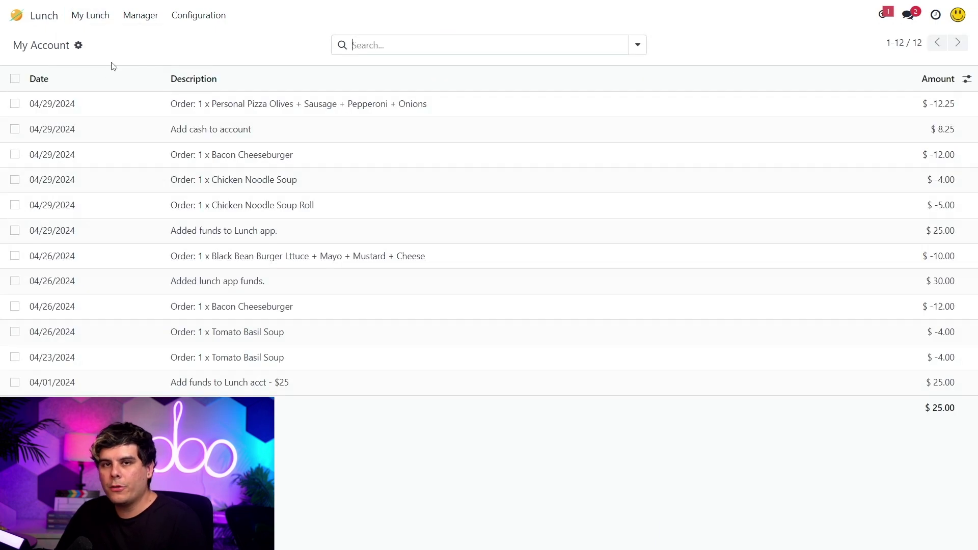